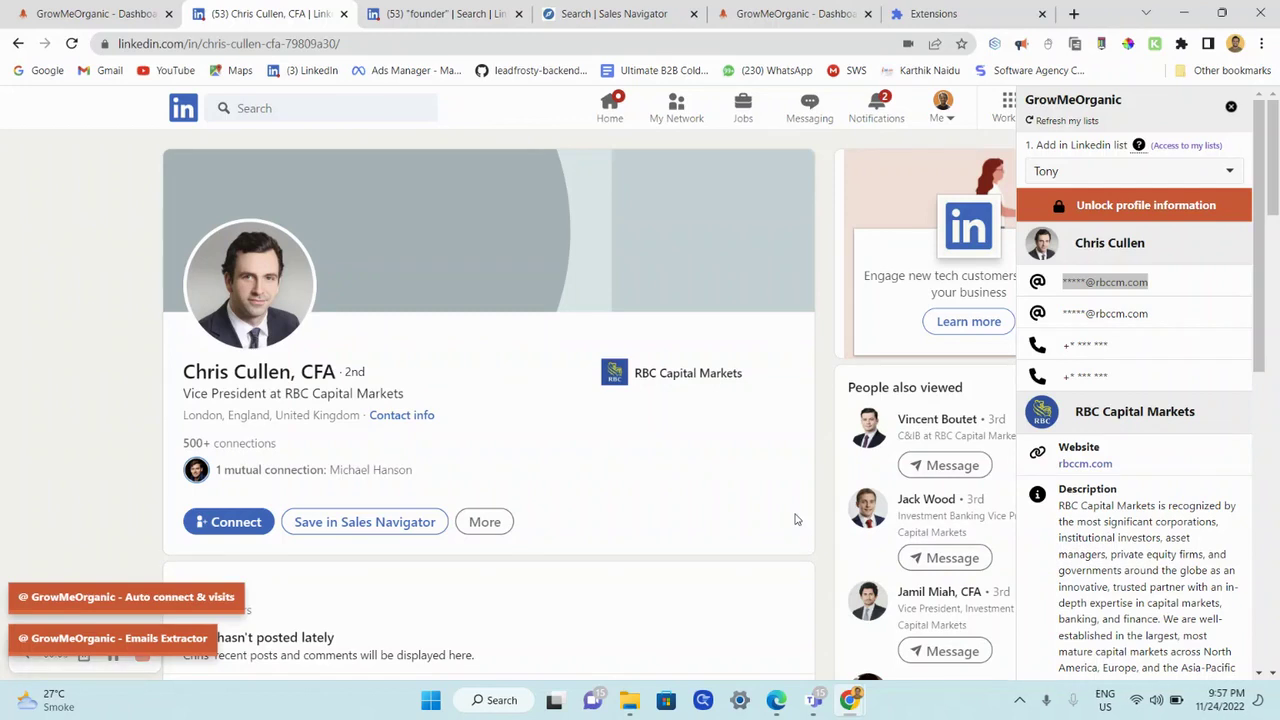
Look through the founder and Sales Navigator searches, then view GrowMeOrganic's extracted leads table
left_click(400, 14)
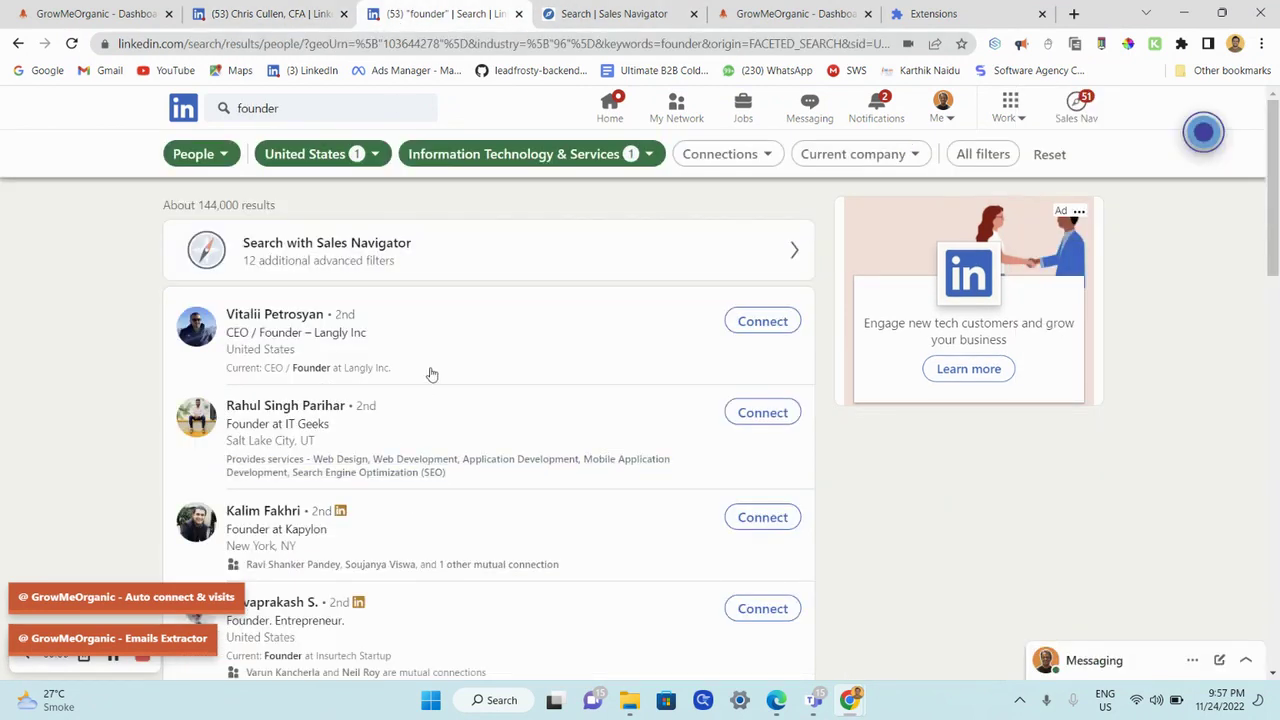
left_click(670, 7)
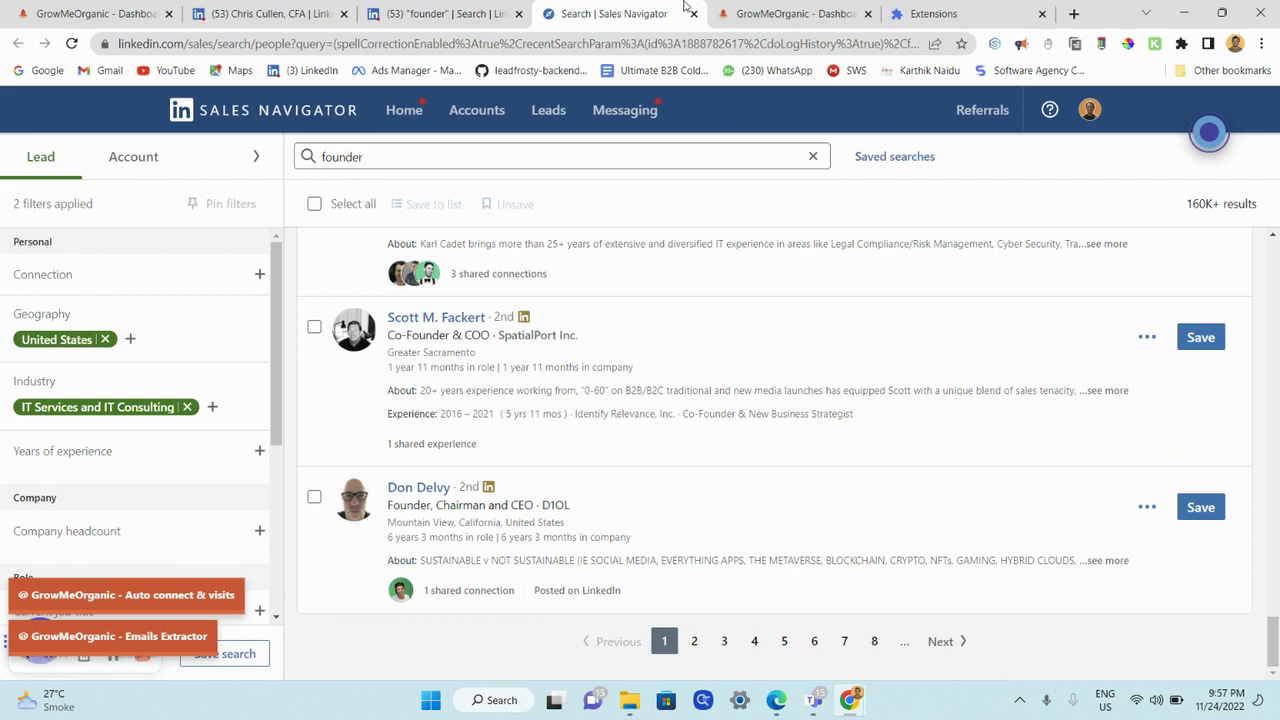
left_click(806, 9)
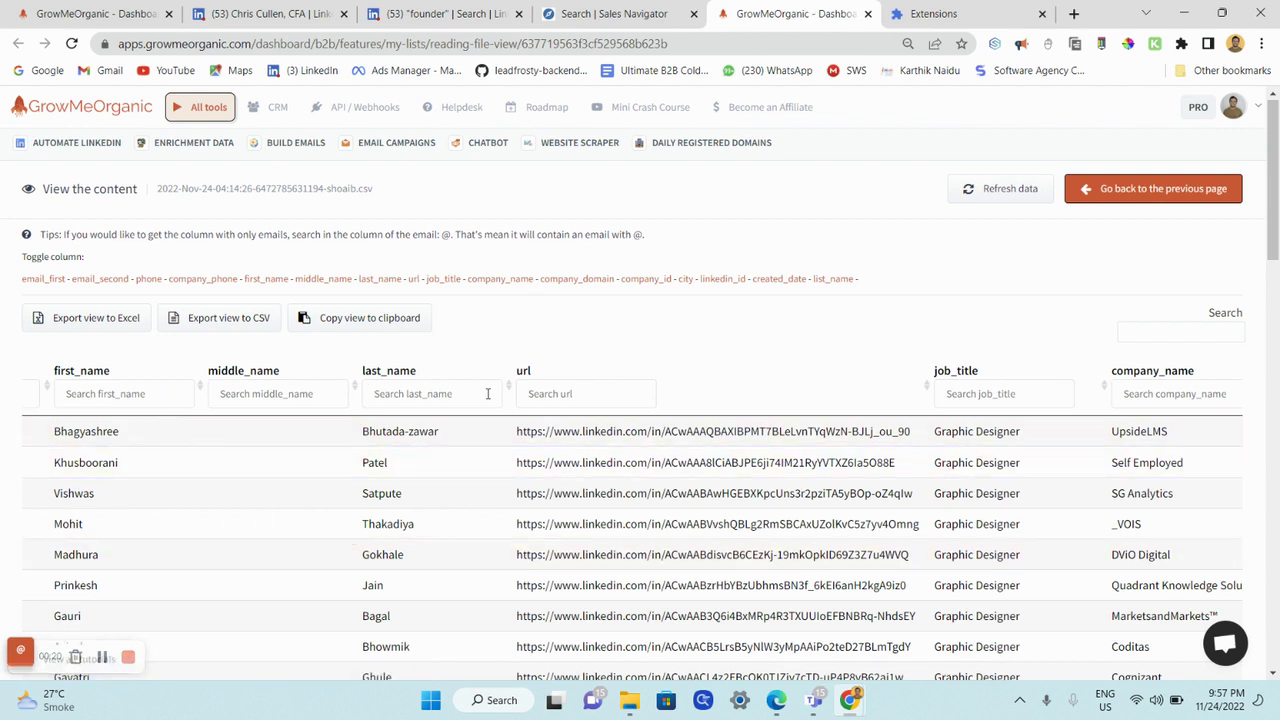
Review the leads' URL and company columns, then return to the All tools dashboard
scroll(725, 431, "right", 3)
scroll(735, 431, "right", 3)
scroll(748, 429, "right", 3)
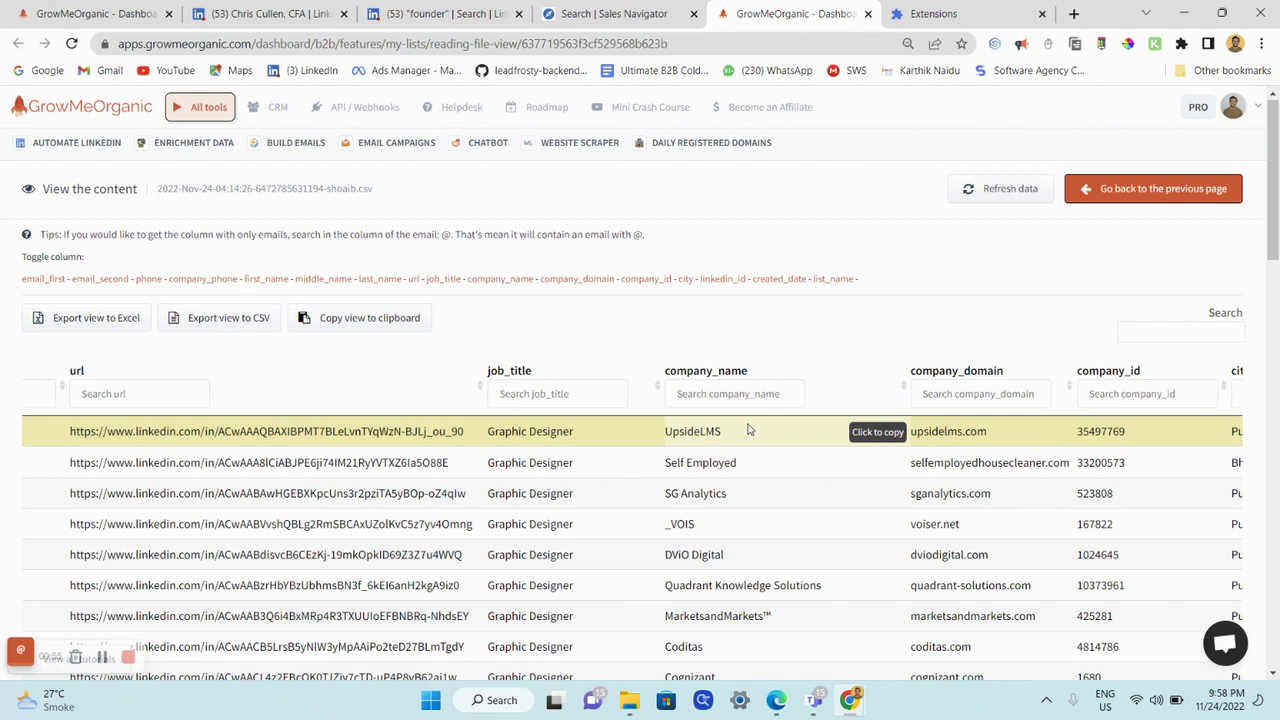
left_click(18, 43)
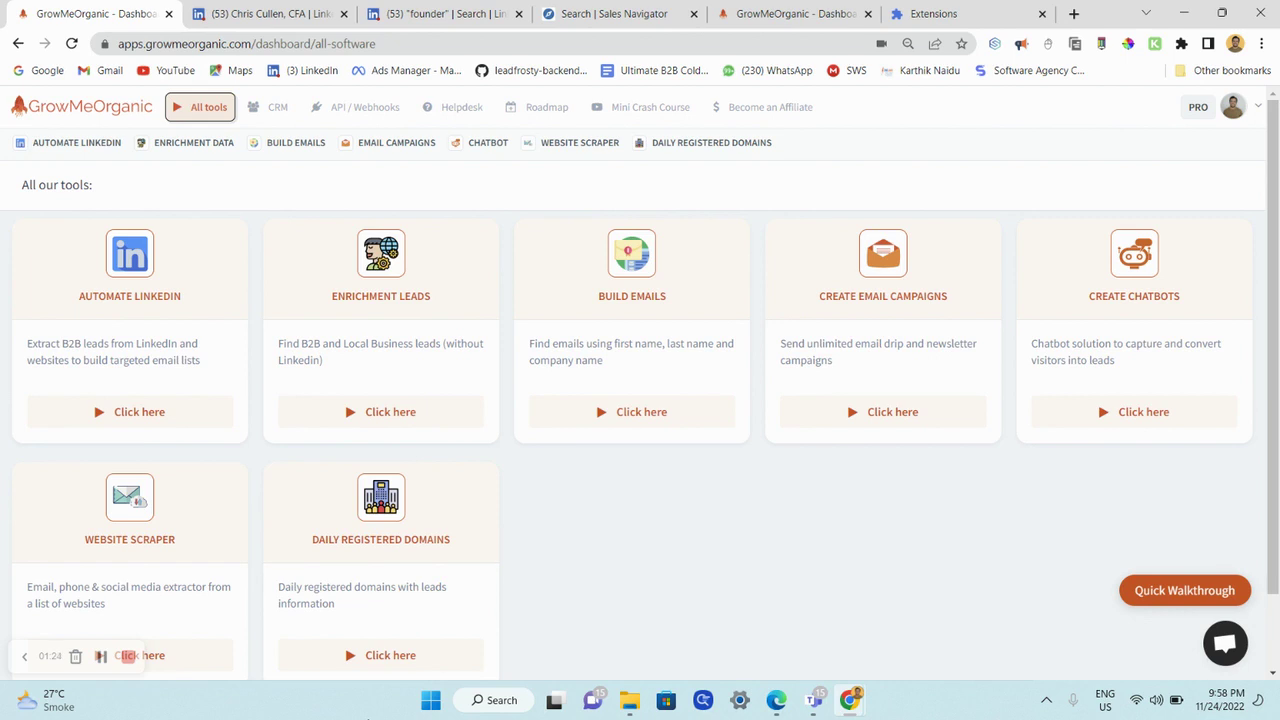
Open the Automate LinkedIn guide and save the GrowMeOrganic Chrome extension zip
left_click(146, 412)
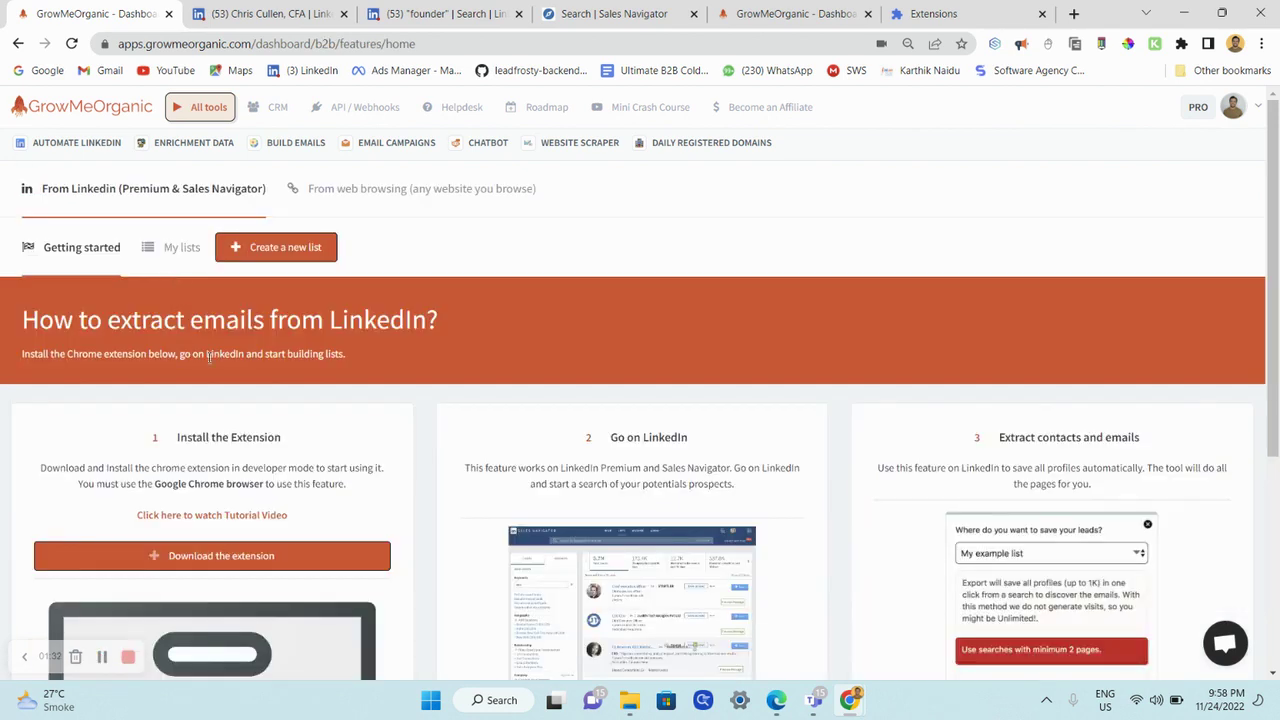
scroll(210, 480, "down", 1)
left_click(216, 483)
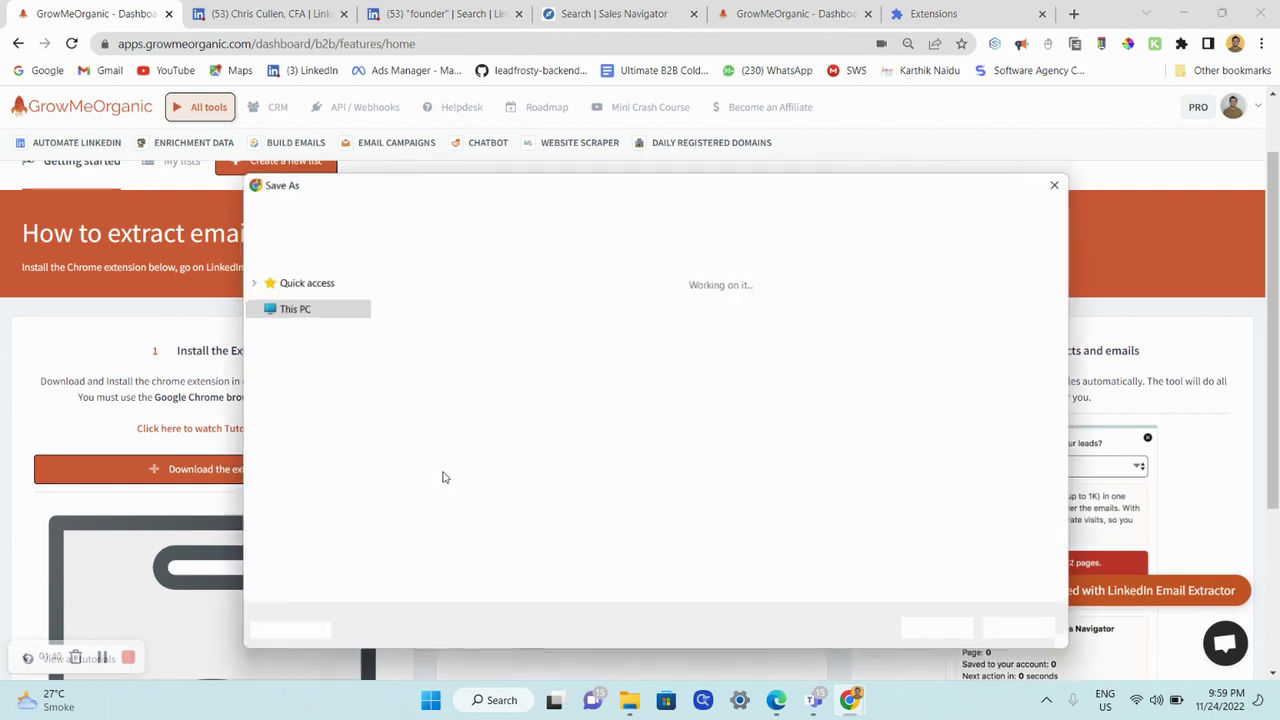
left_click(943, 630)
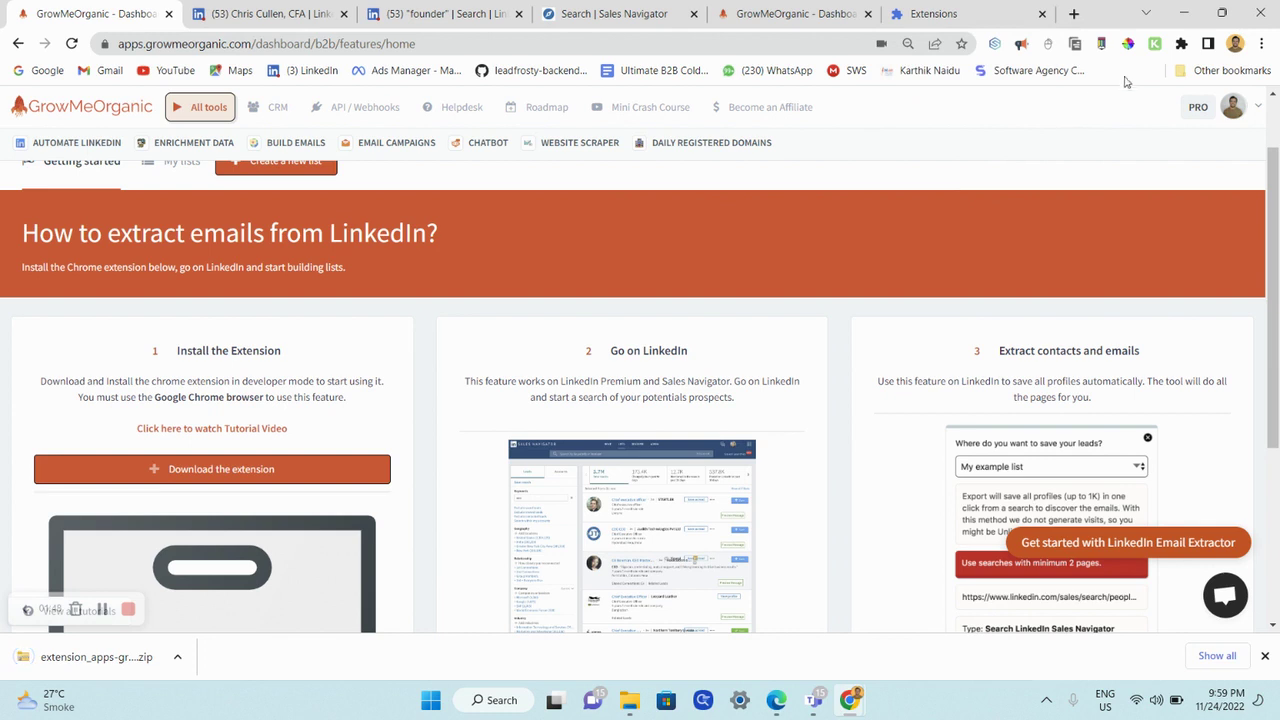
Open Chrome's Manage extensions page and bring up the Downloads folder alongside it
left_click(1181, 44)
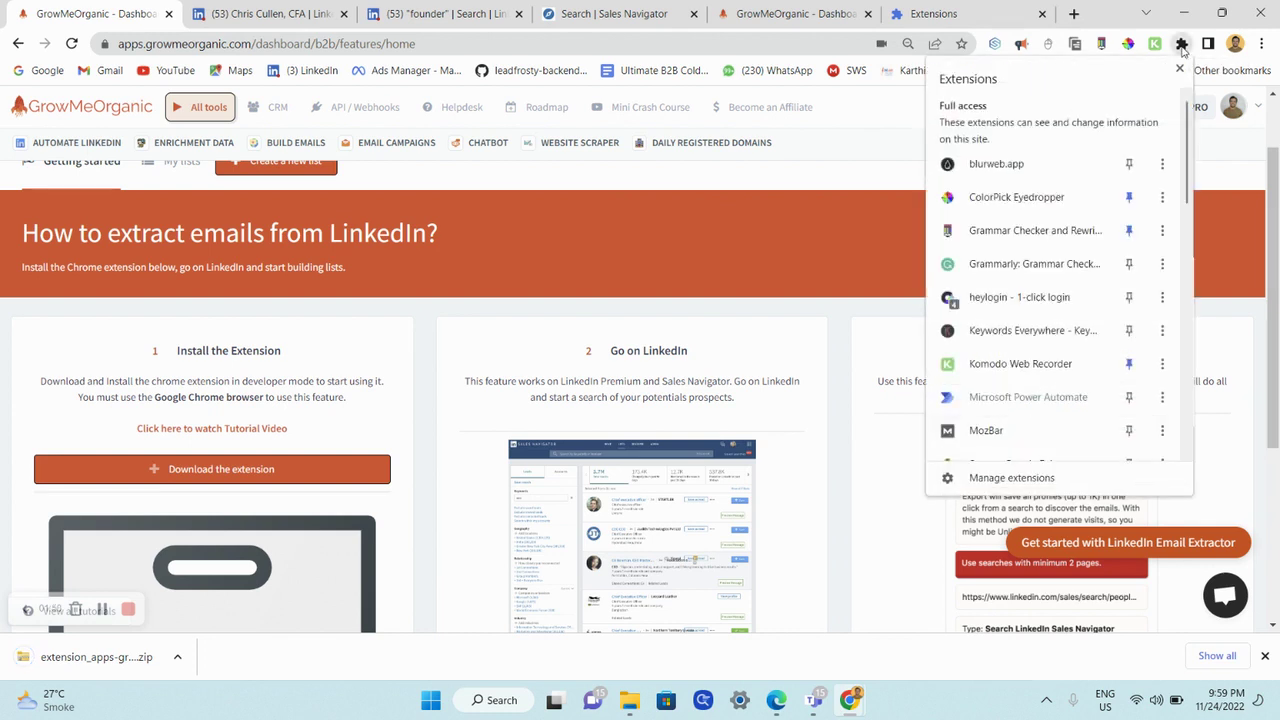
scroll(995, 455, "down", 1)
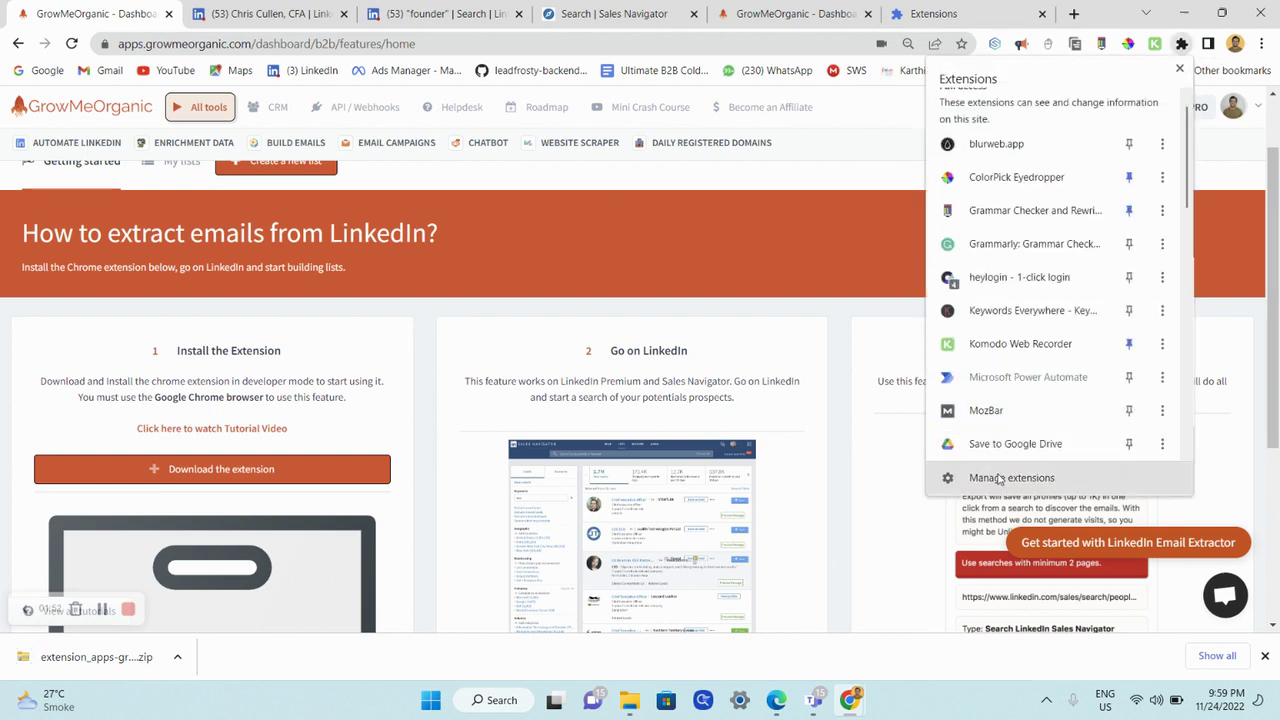
left_click(997, 478)
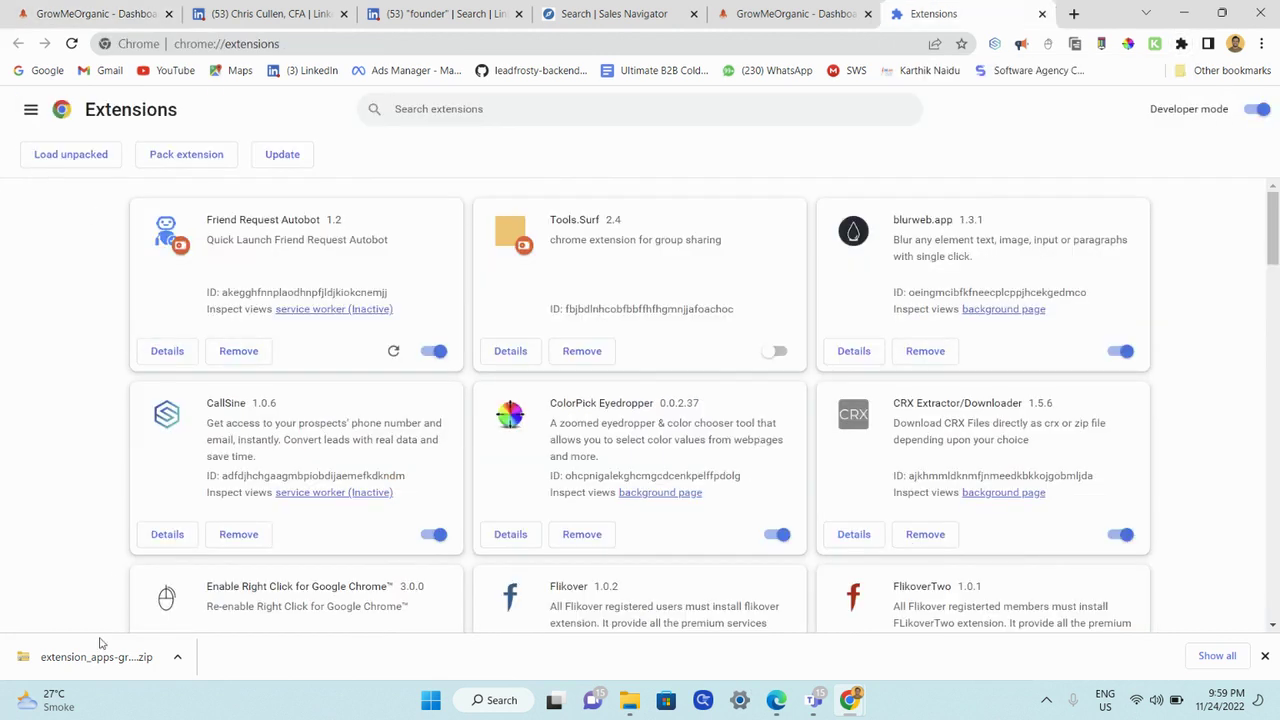
mouse_move(629, 700)
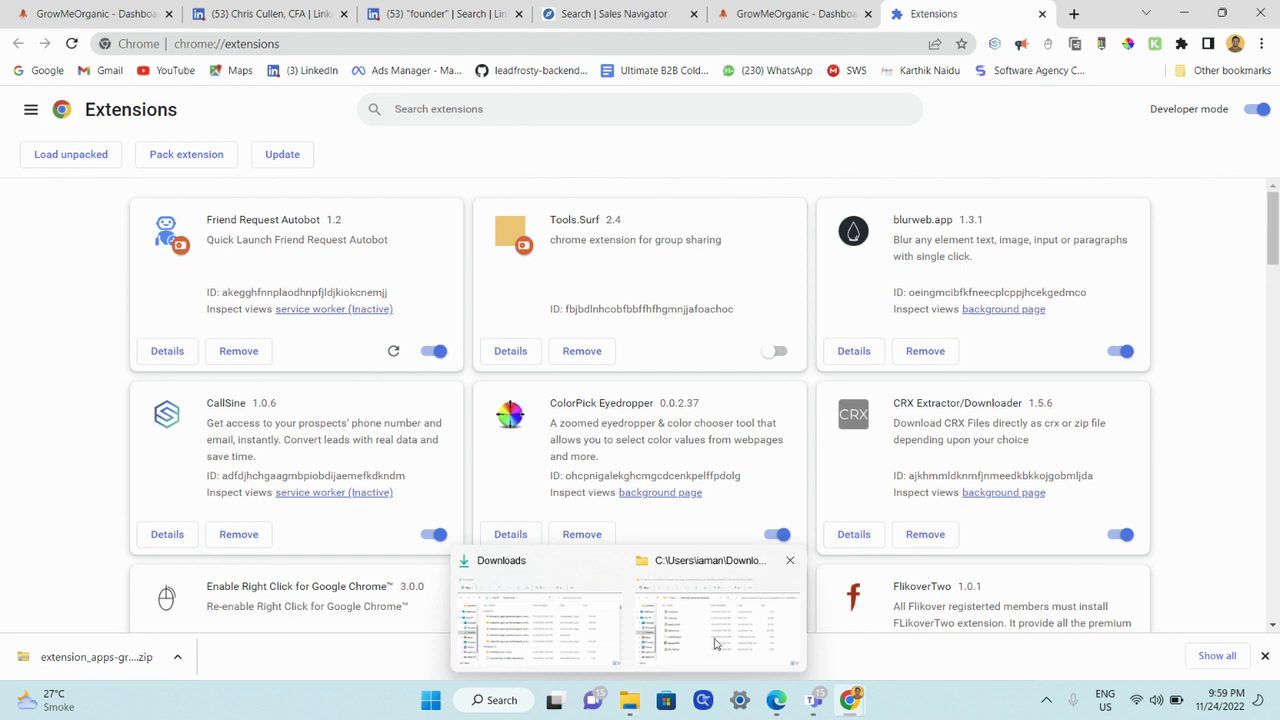
left_click(597, 625)
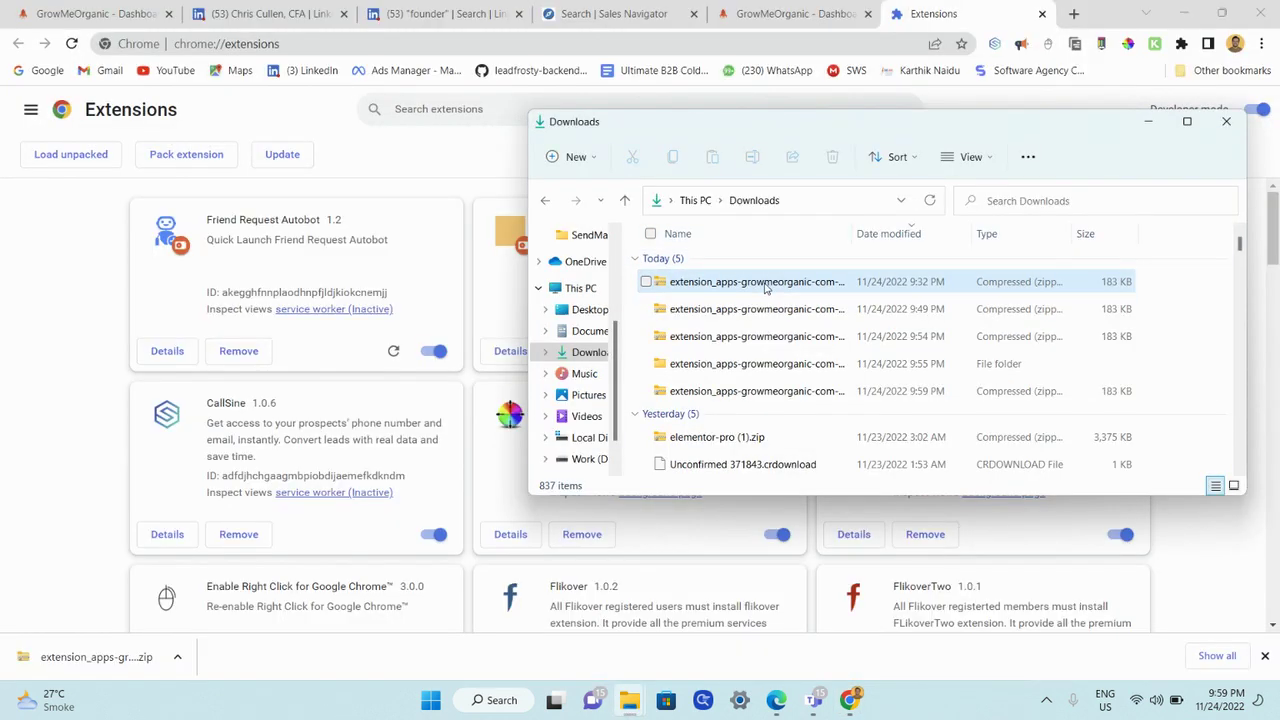
Drag the extension_apps zip from Downloads onto chrome://extensions to install GrowMeOrganic
left_click(765, 284)
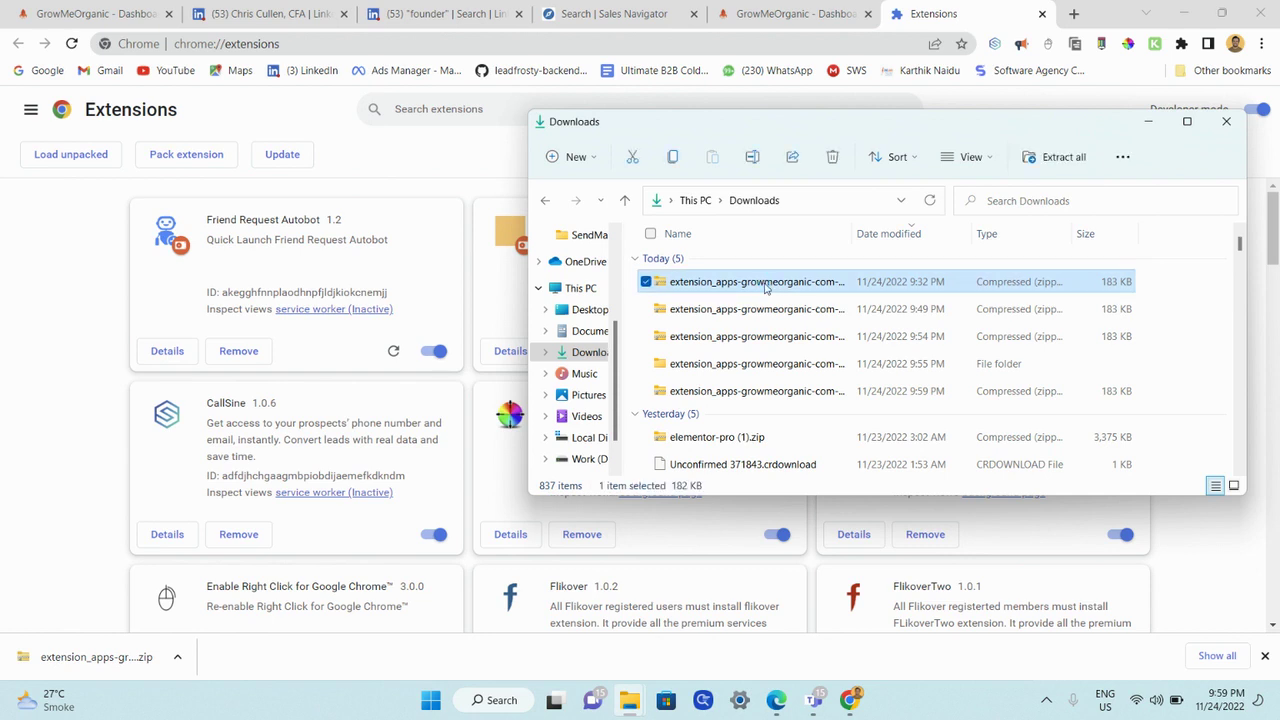
mouse_move(765, 287)
left_mouse_down()
mouse_move(88, 153)
mouse_move(108, 163)
left_mouse_up()
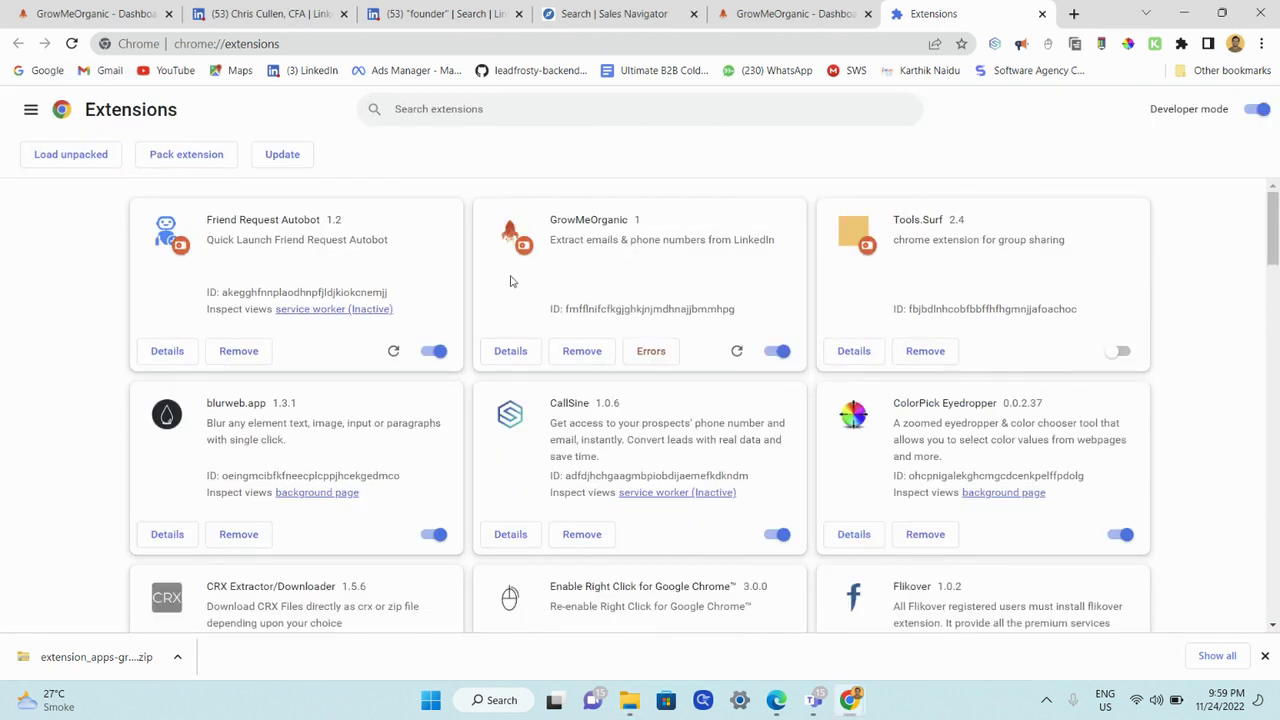
Close and reopen the 'Find phone + email' panel on the RBC Capital Markets VP's profile
left_click(217, 6)
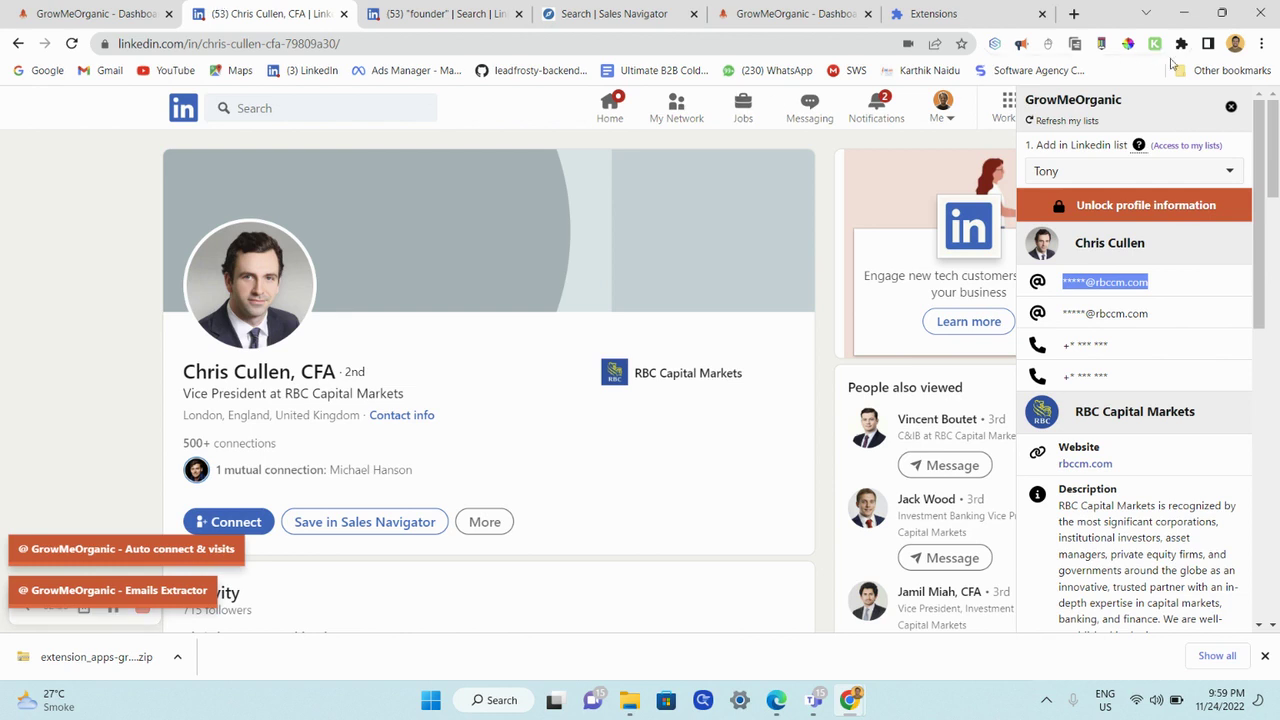
left_click(1231, 107)
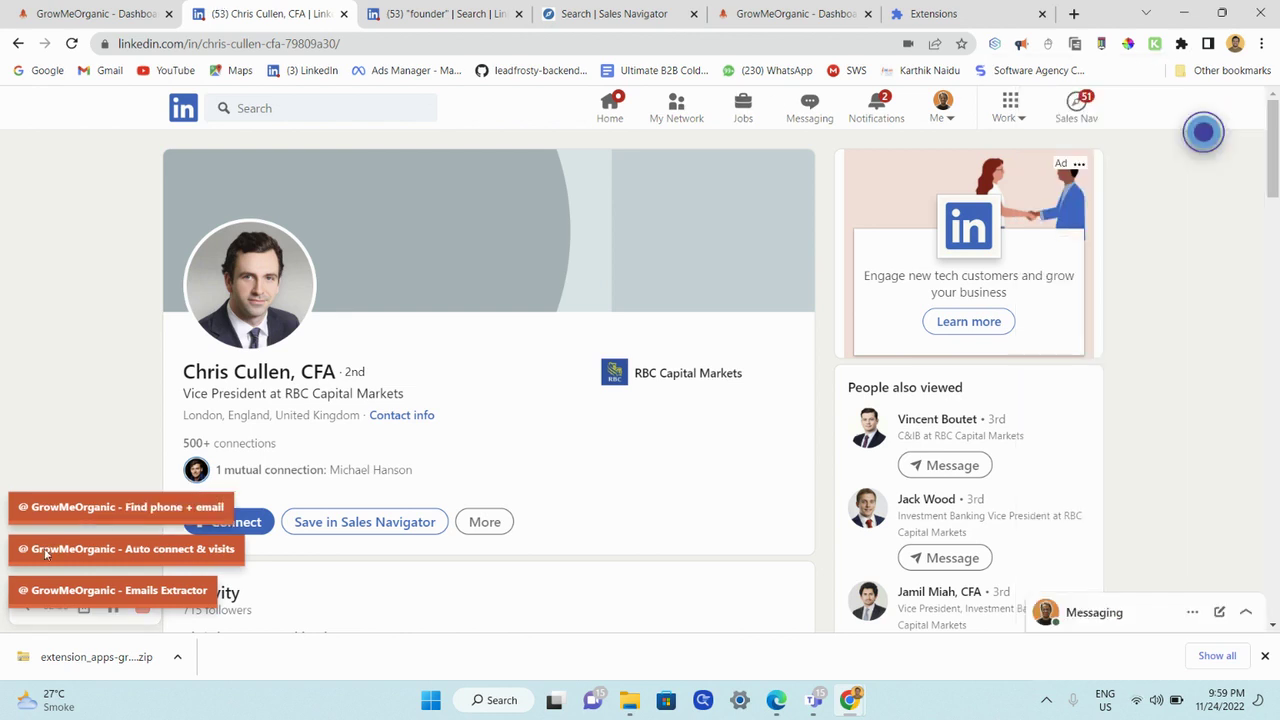
left_click(157, 508)
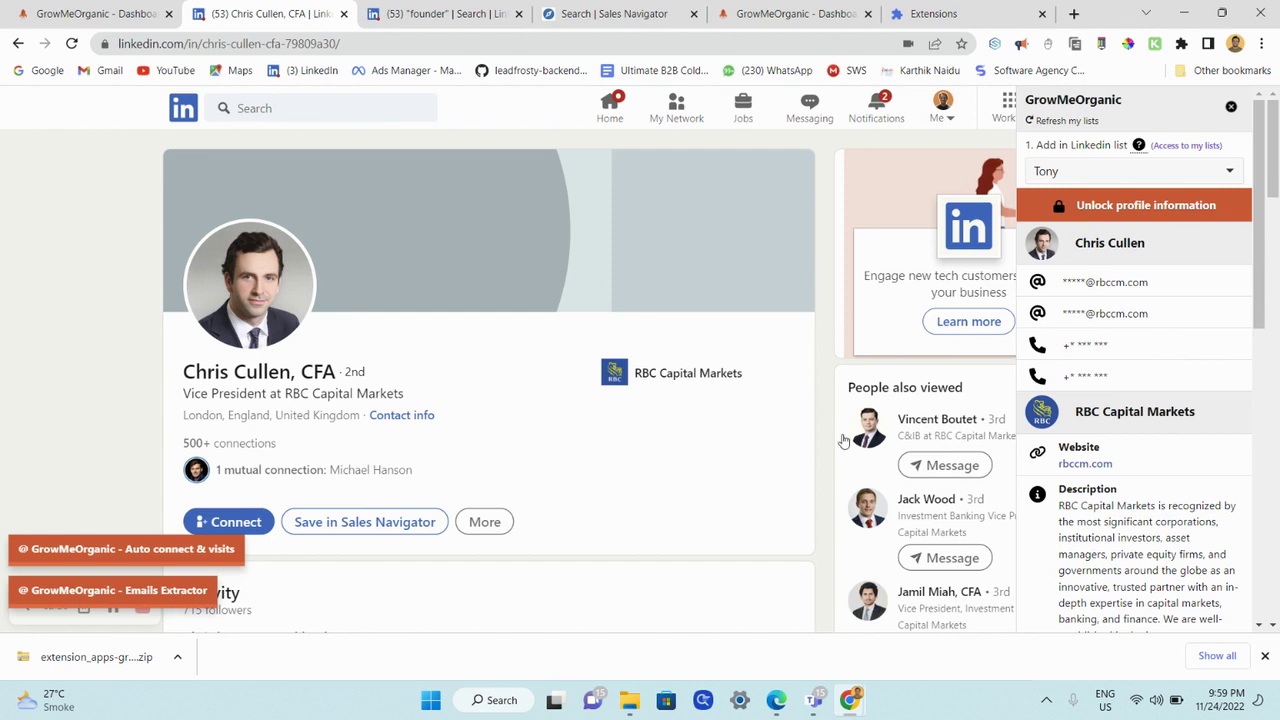
Check the Emails Extractor's save-to lists on the founder search, then return to GrowMeOrganic's guide
left_click(435, 10)
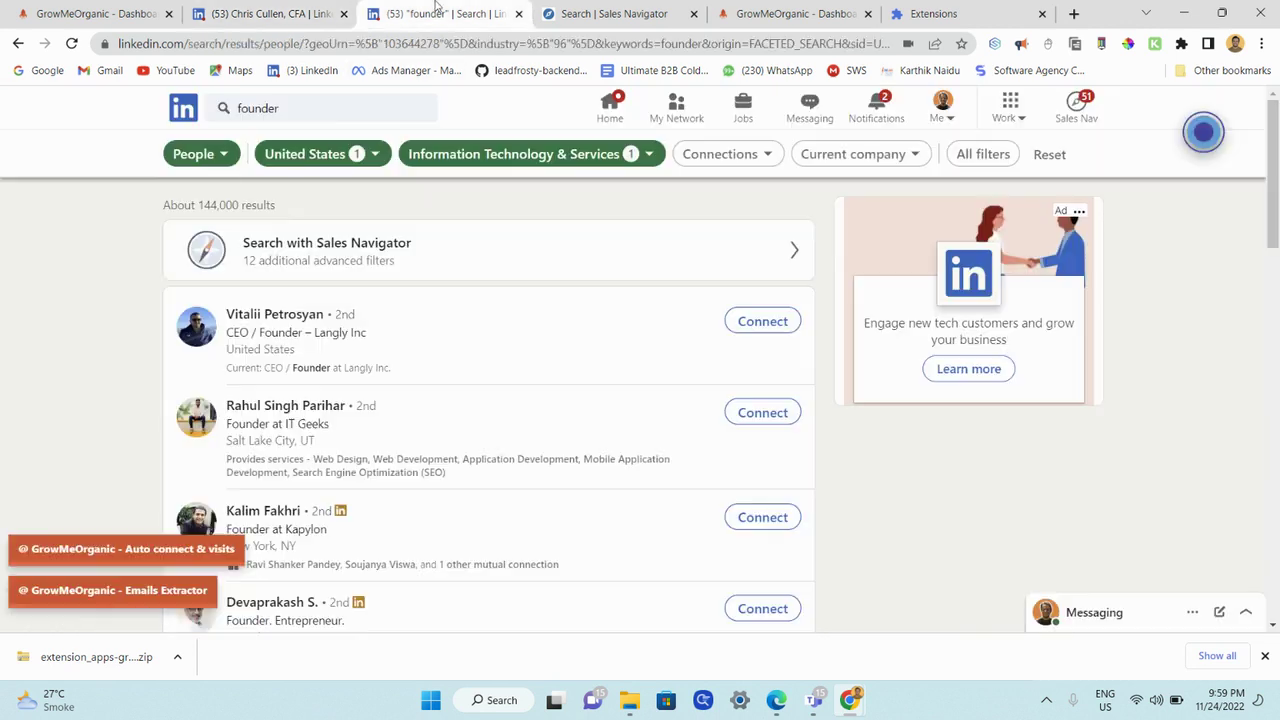
left_click(130, 592)
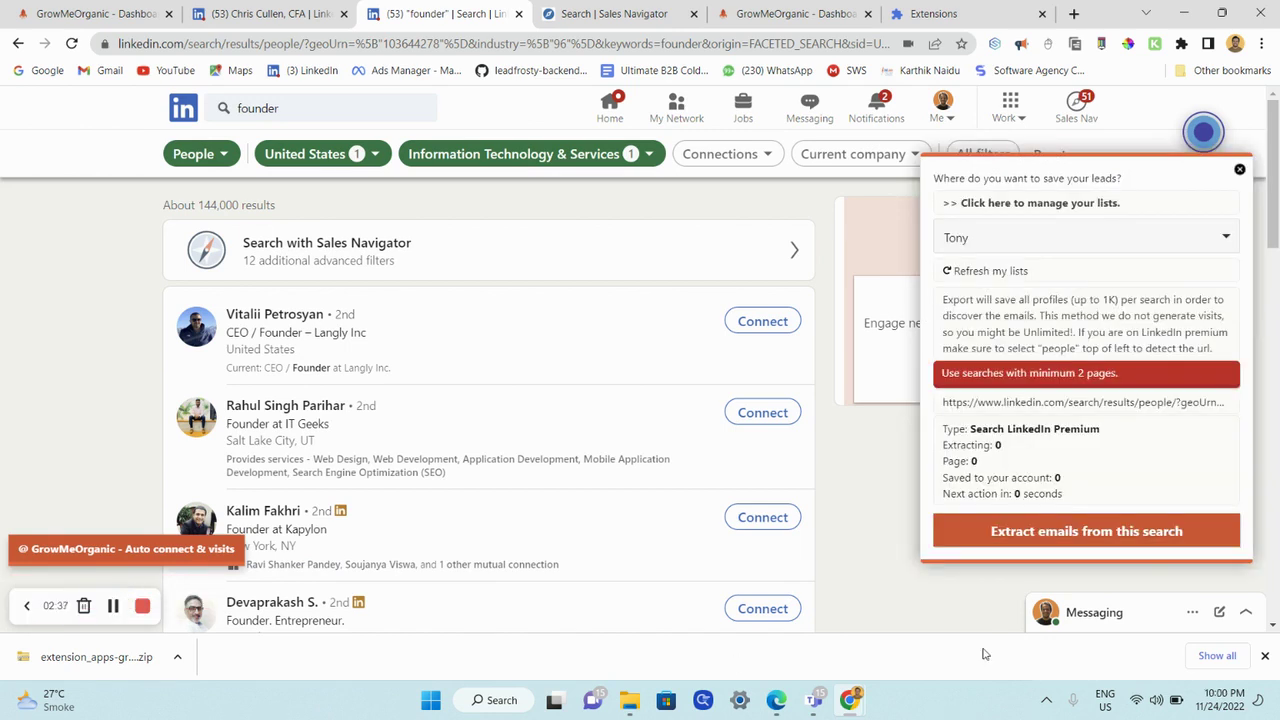
left_click(1051, 236)
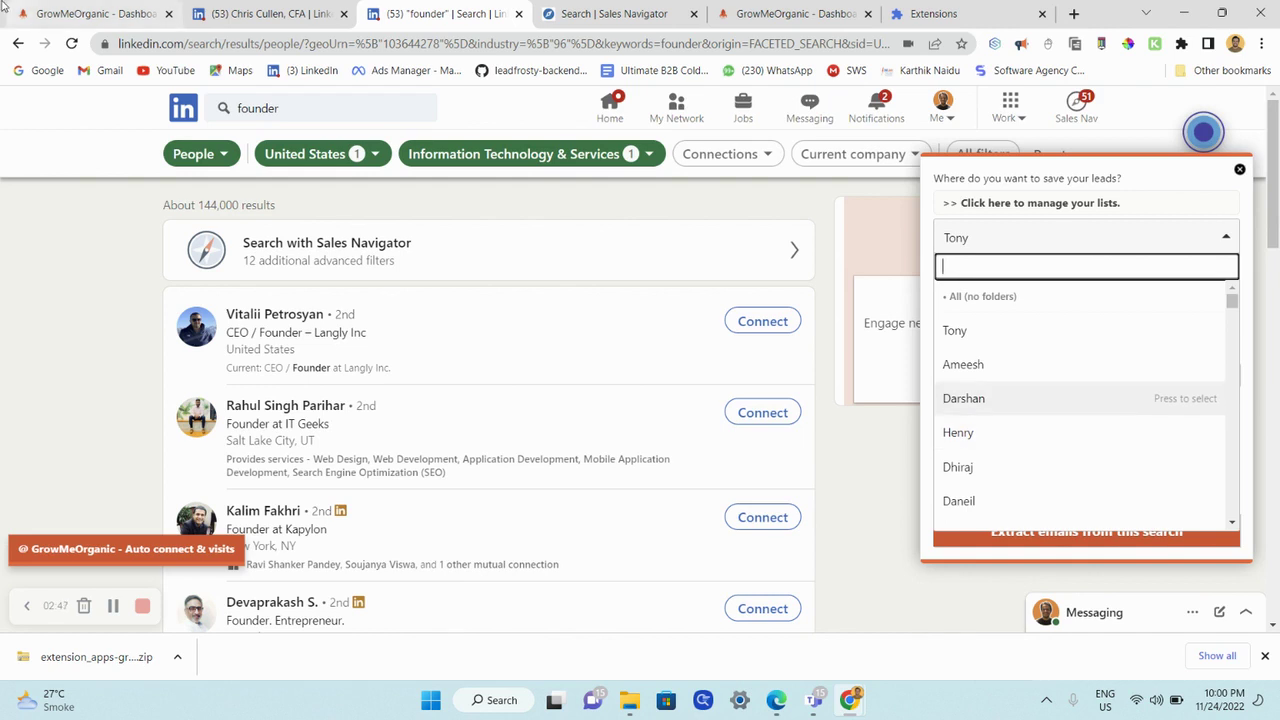
left_click(95, 13)
scroll(277, 317, "up", 2)
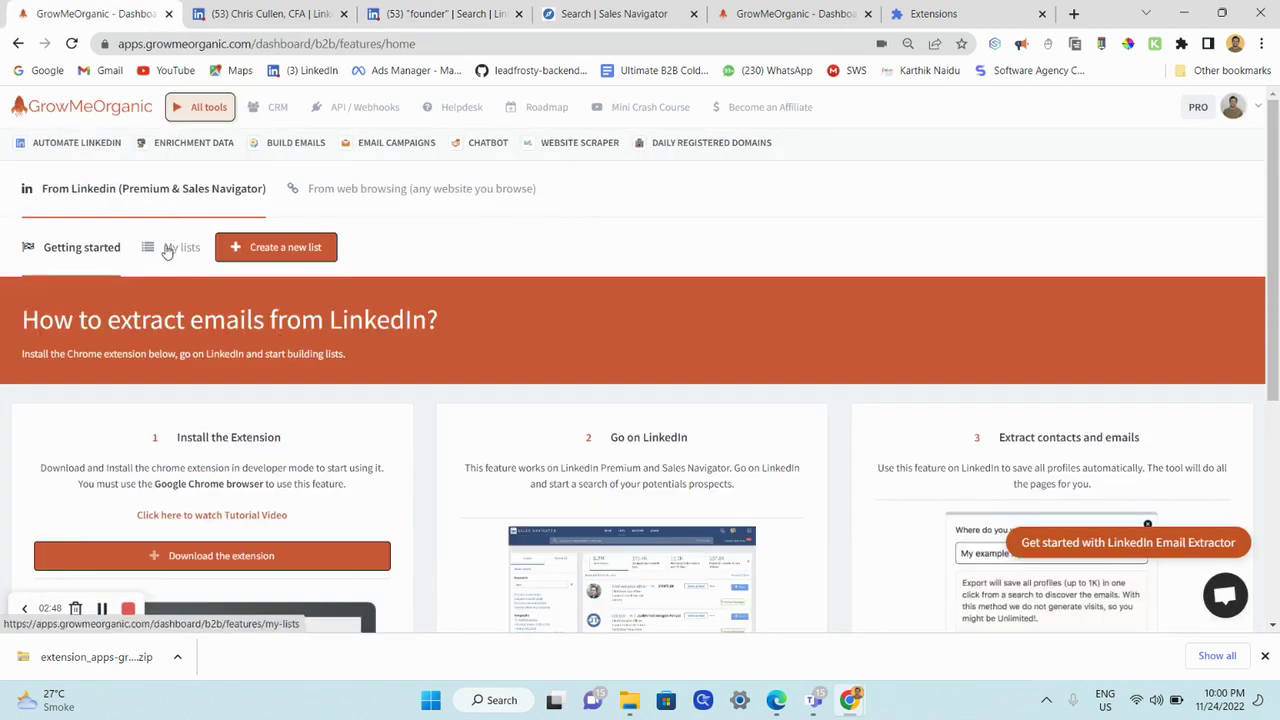
Show the saved lists overview via 'My lists' on the GrowMeOrganic dashboard
left_click(172, 252)
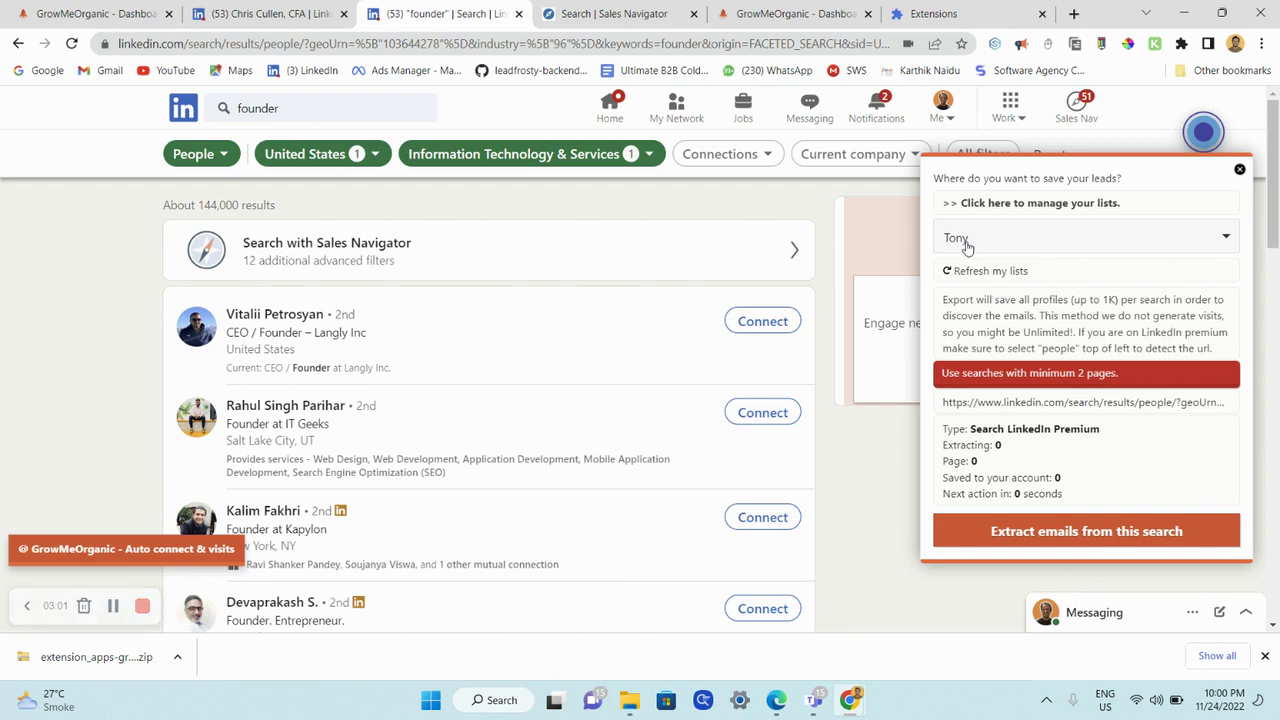
left_click(966, 244)
left_click(966, 244)
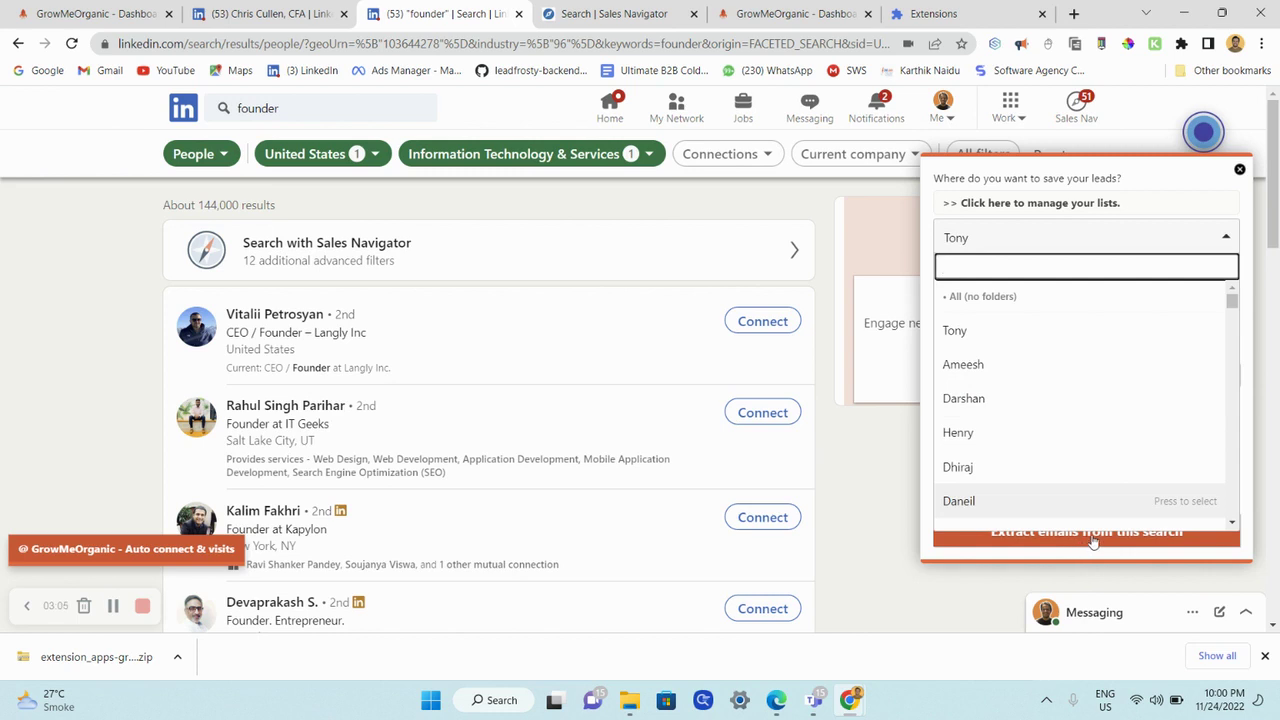
left_click(1008, 167)
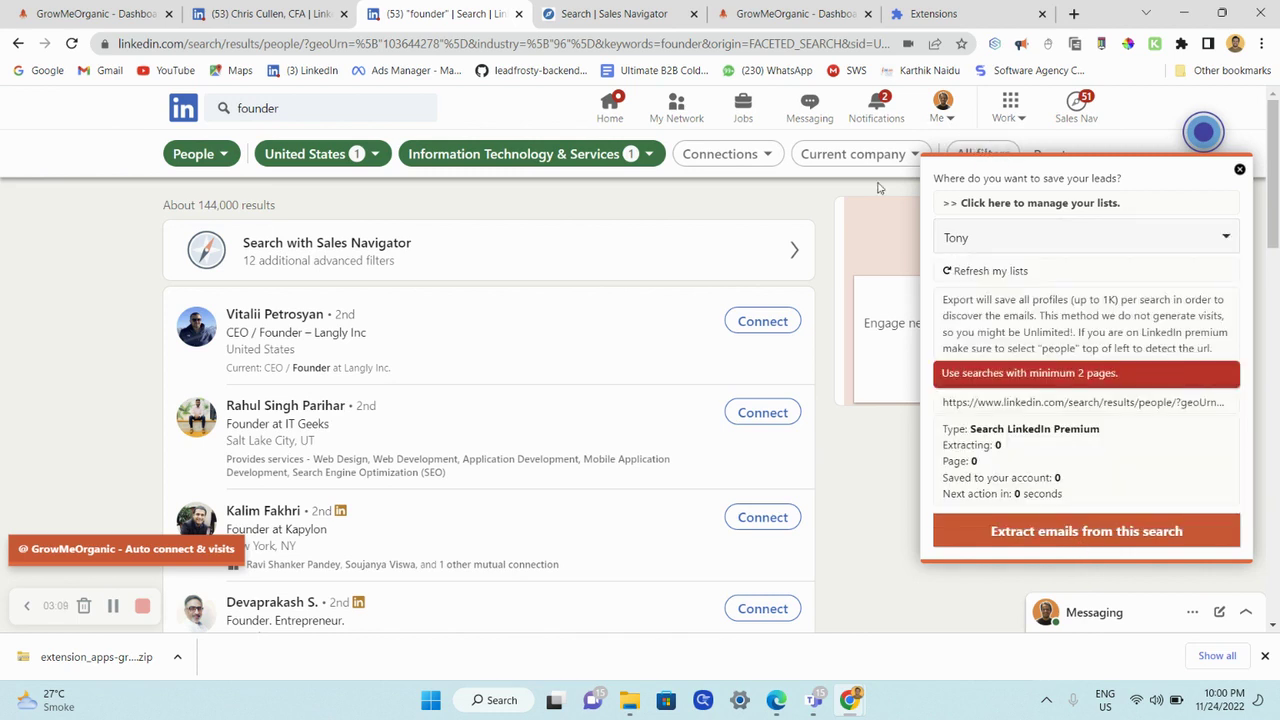
scroll(510, 317, "down", 5)
scroll(510, 317, "down", 10)
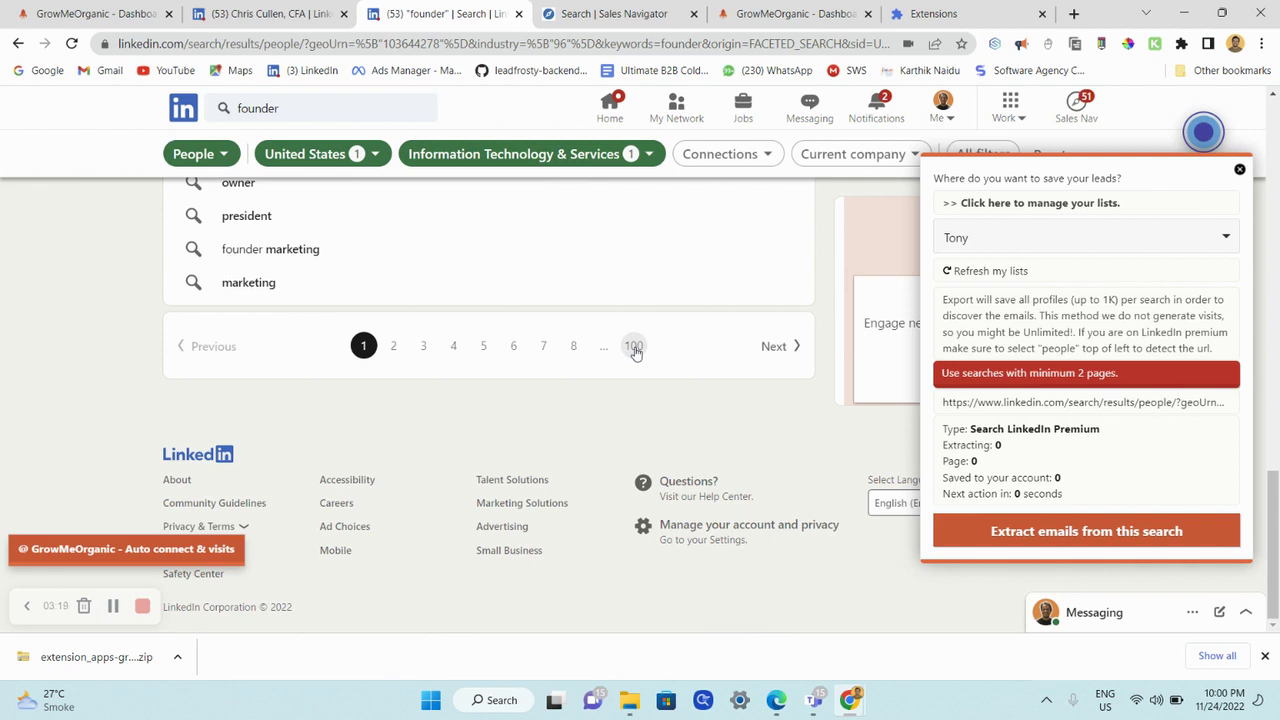
Browse the Sales Navigator founder leads filtered to United States and IT Services and IT Consulting
left_click(676, 10)
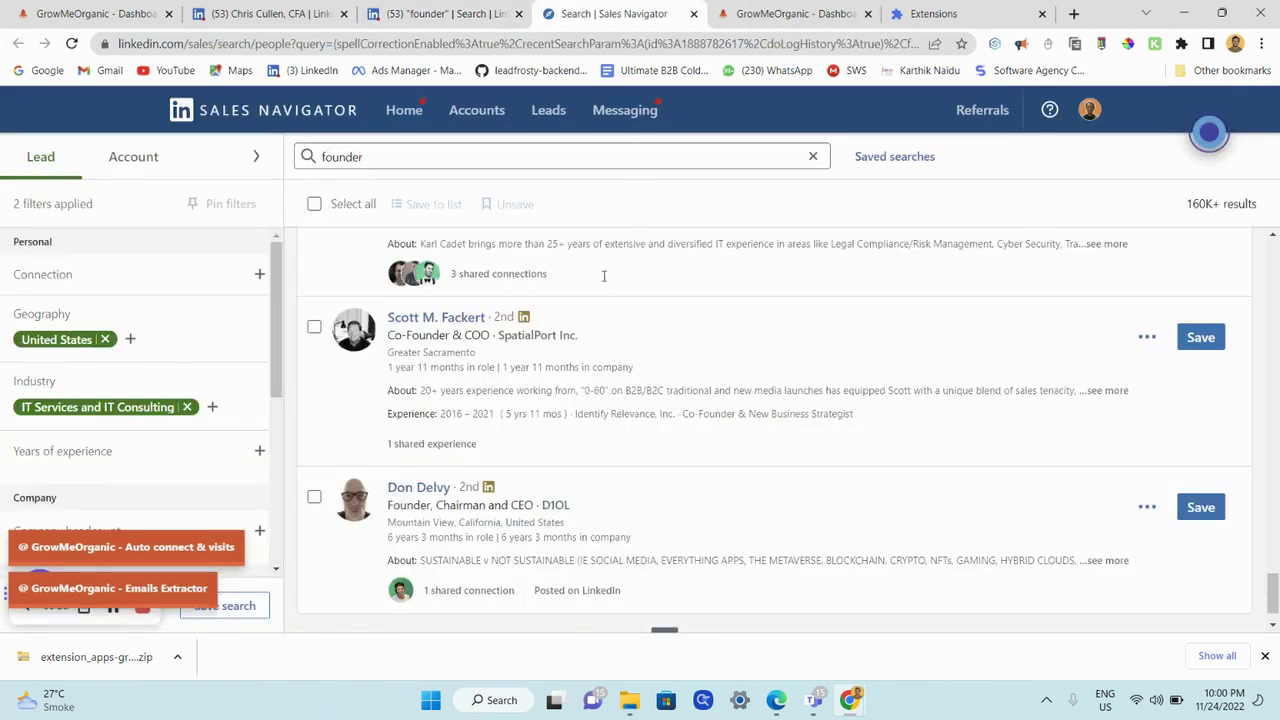
scroll(601, 287, "up", 2)
scroll(601, 287, "up", 5)
scroll(601, 287, "up", 5)
scroll(697, 551, "up", 3)
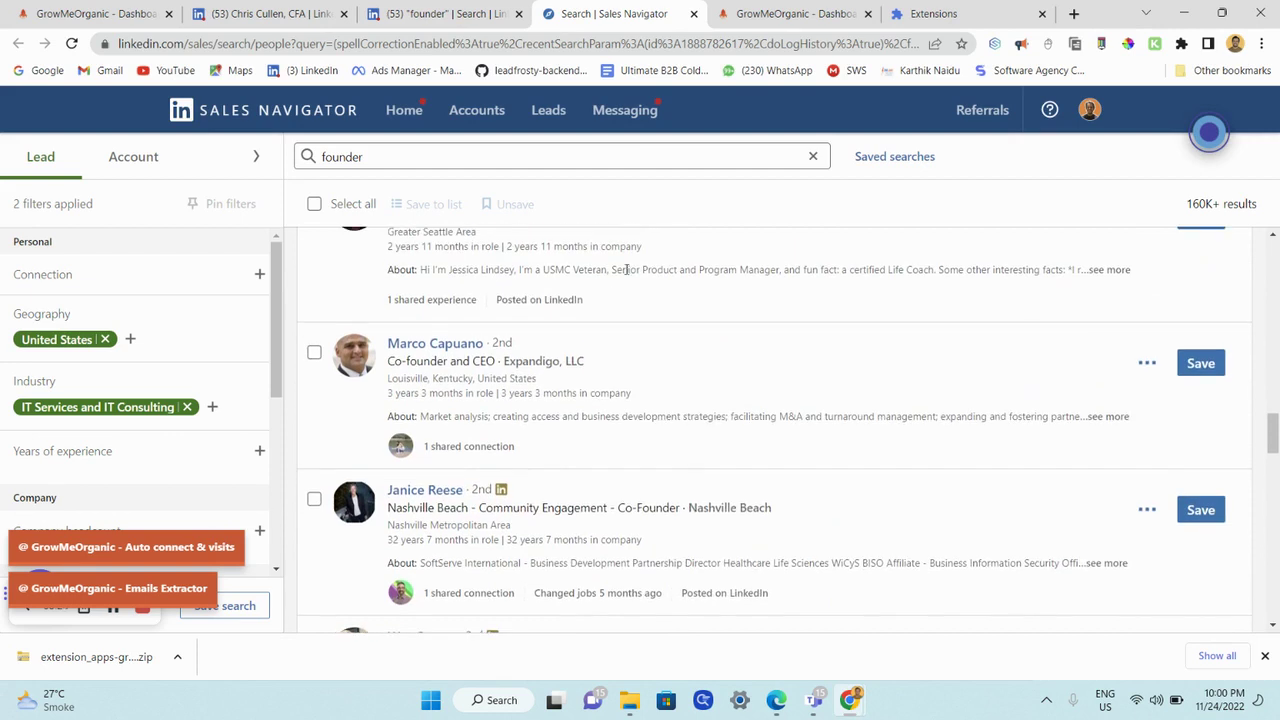
scroll(707, 540, "up", 2)
scroll(707, 540, "up", 5)
scroll(707, 540, "up", 2)
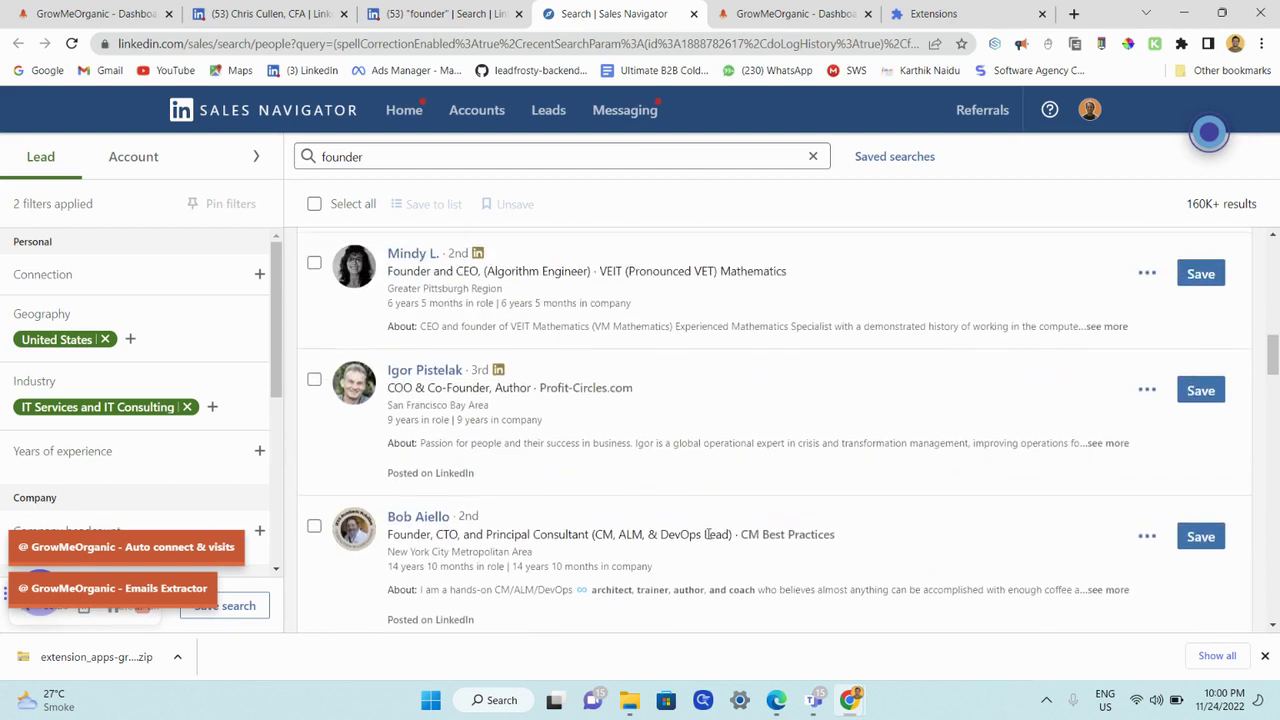
scroll(707, 540, "up", 5)
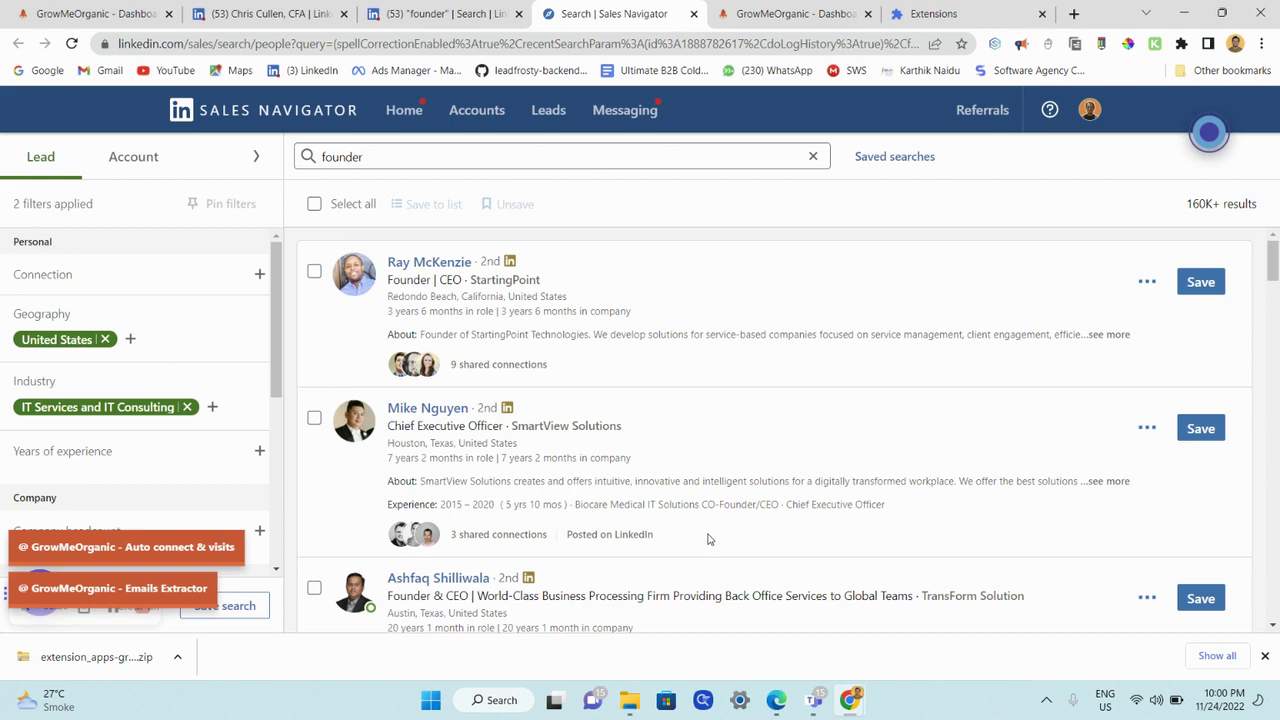
scroll(707, 540, "down", 10)
scroll(707, 540, "down", 10)
scroll(707, 540, "down", 10)
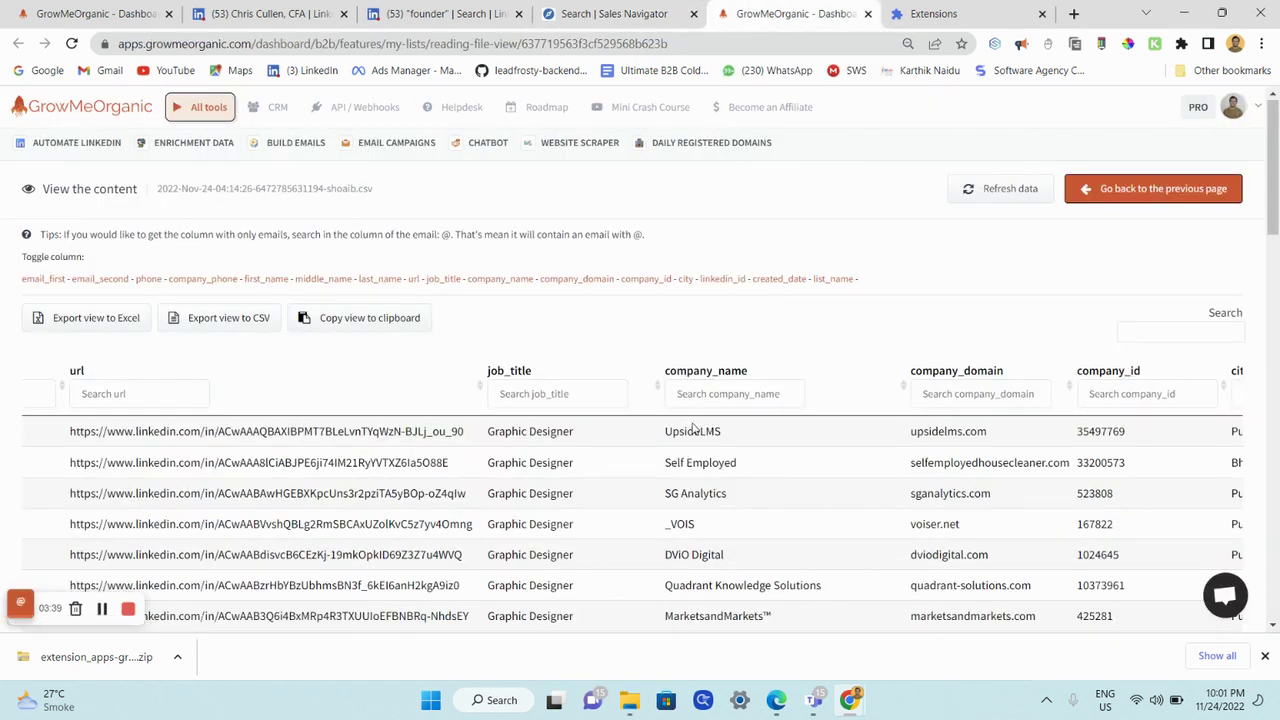
Review the Graphic Designer leads' names, LinkedIn URLs, domains, company IDs and cities
scroll(655, 481, "left", 2)
scroll(655, 481, "left", 2)
scroll(655, 481, "left", 2)
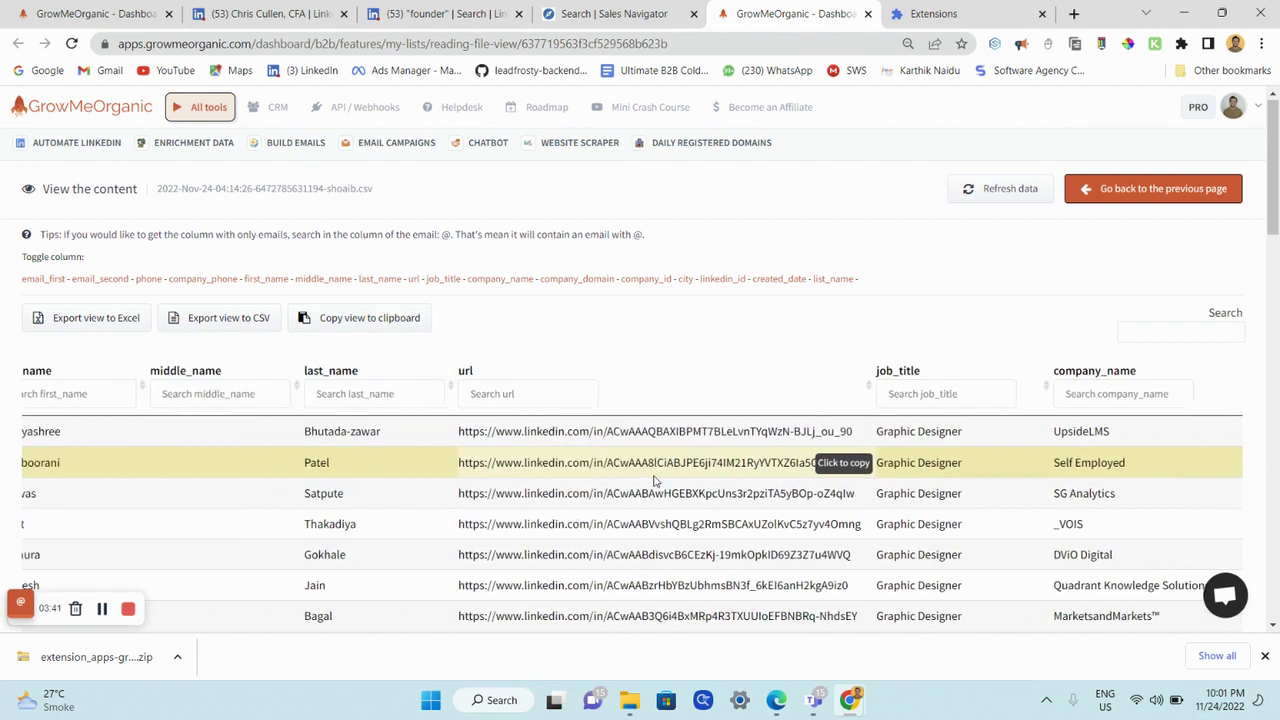
scroll(655, 481, "left", 2)
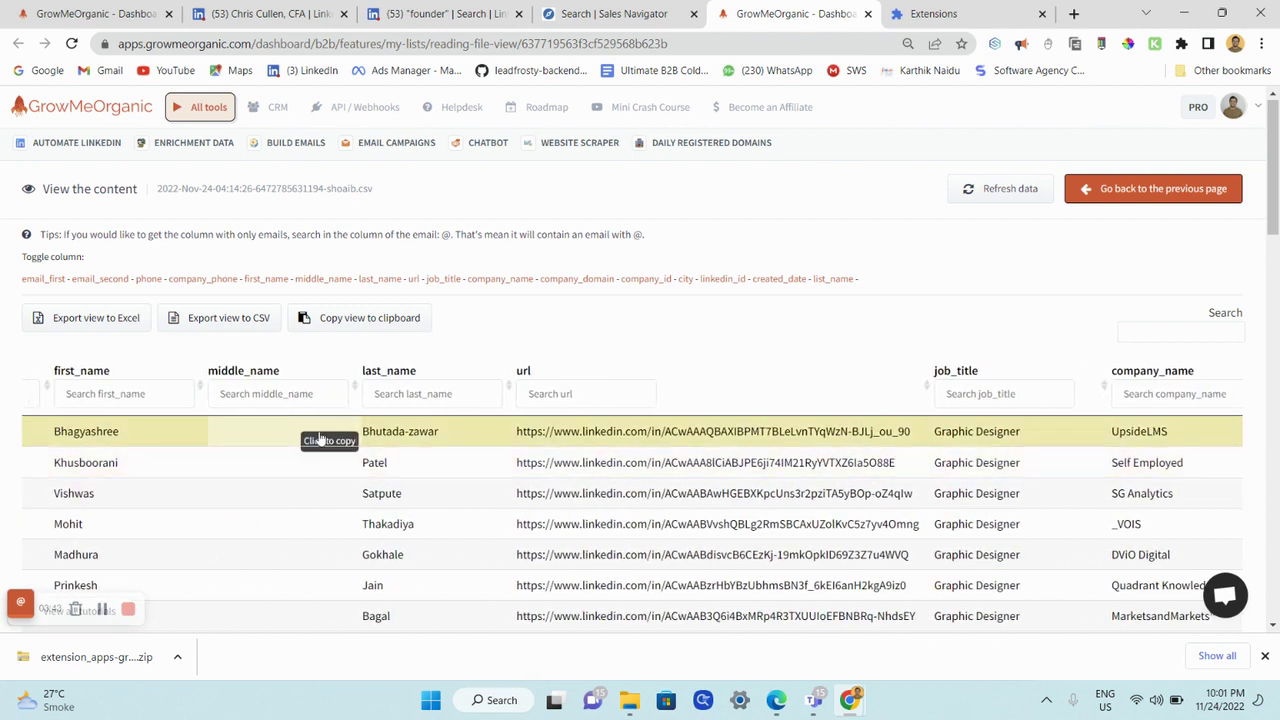
scroll(322, 439, "down", 2)
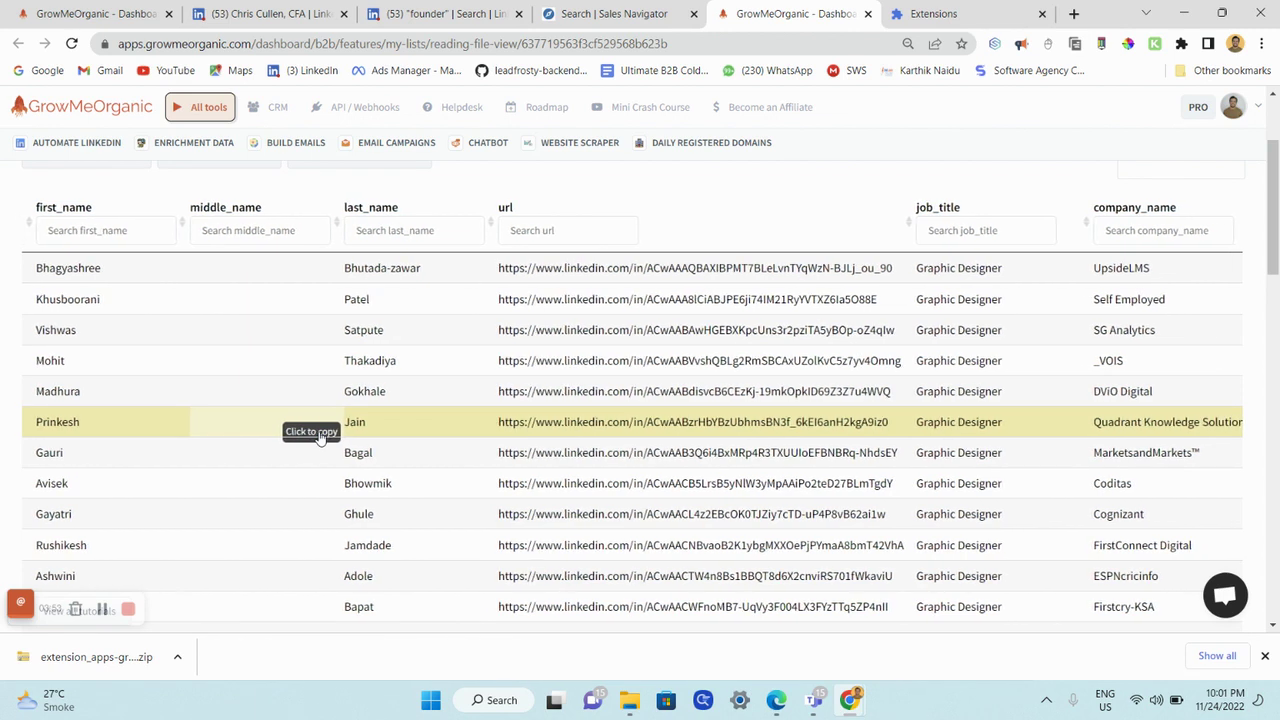
scroll(320, 437, "right", 3)
scroll(320, 437, "right", 2)
scroll(320, 437, "right", 2)
scroll(320, 437, "right", 3)
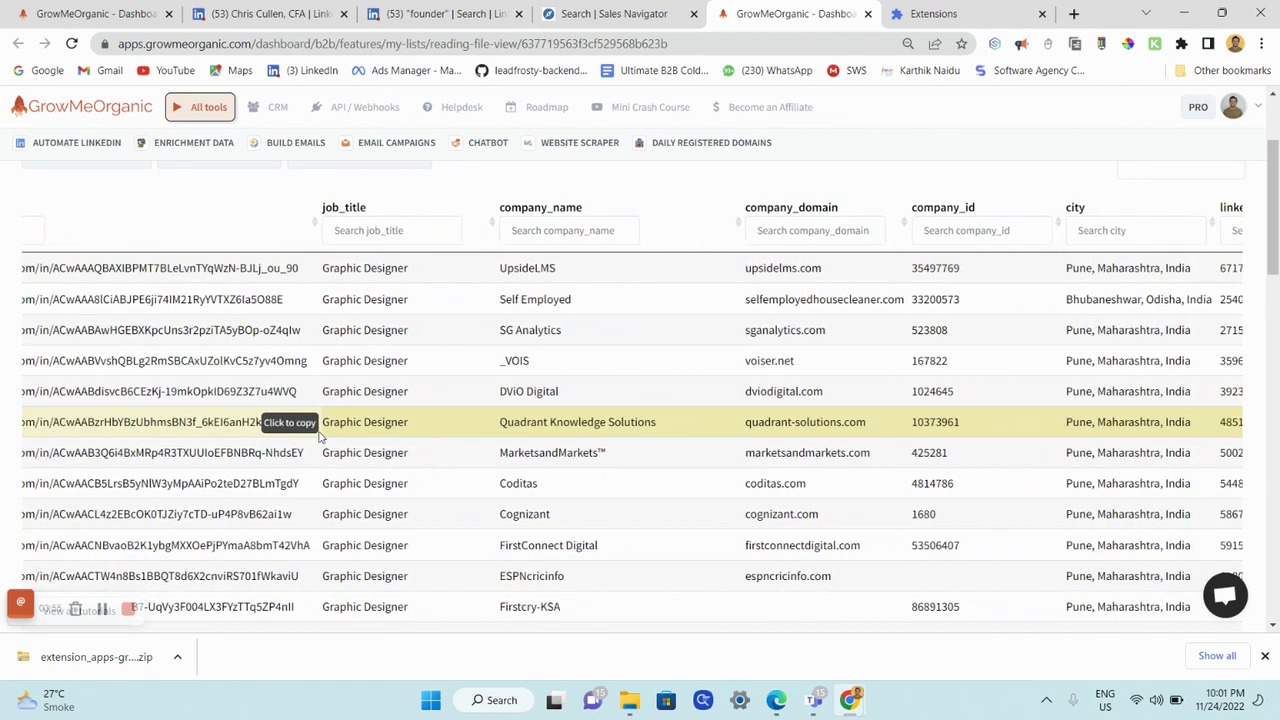